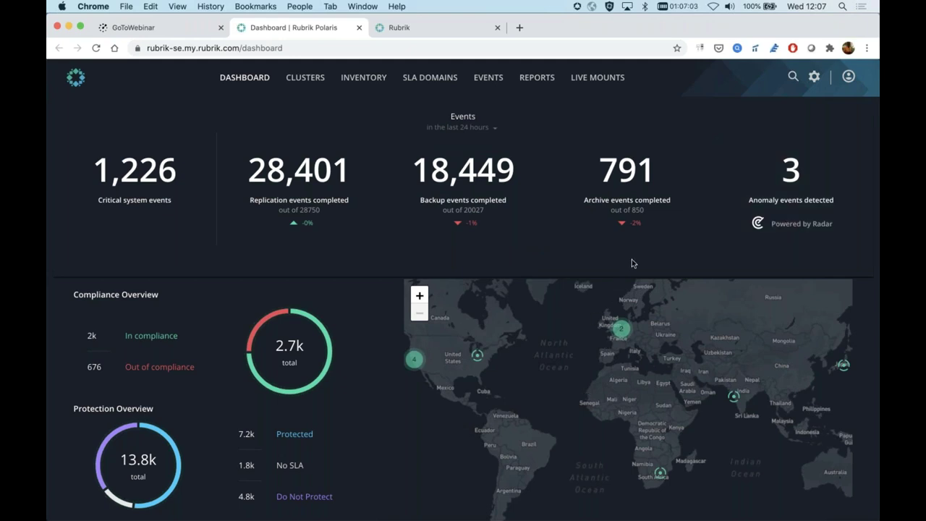
Step: Open the list of anomaly events detected in the last 24 hours from the dashboard summary
click(475, 129)
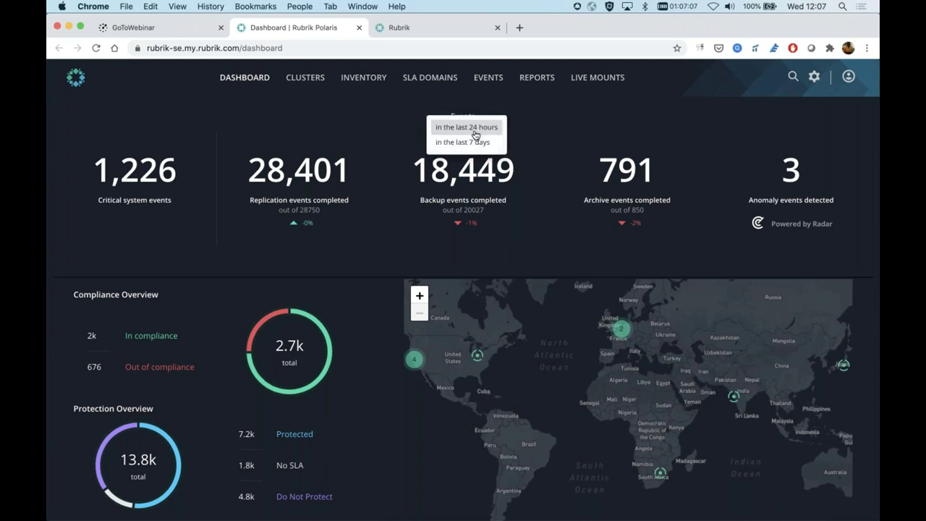
click(580, 117)
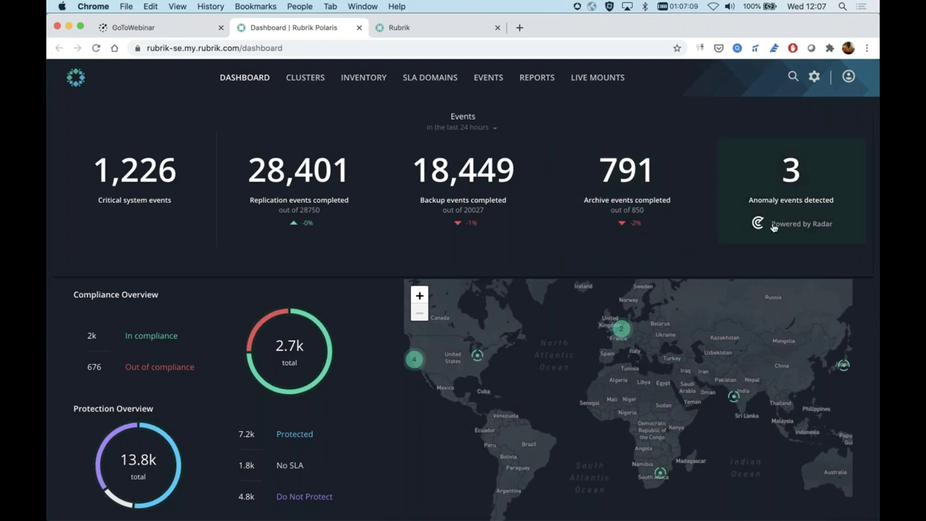
click(766, 176)
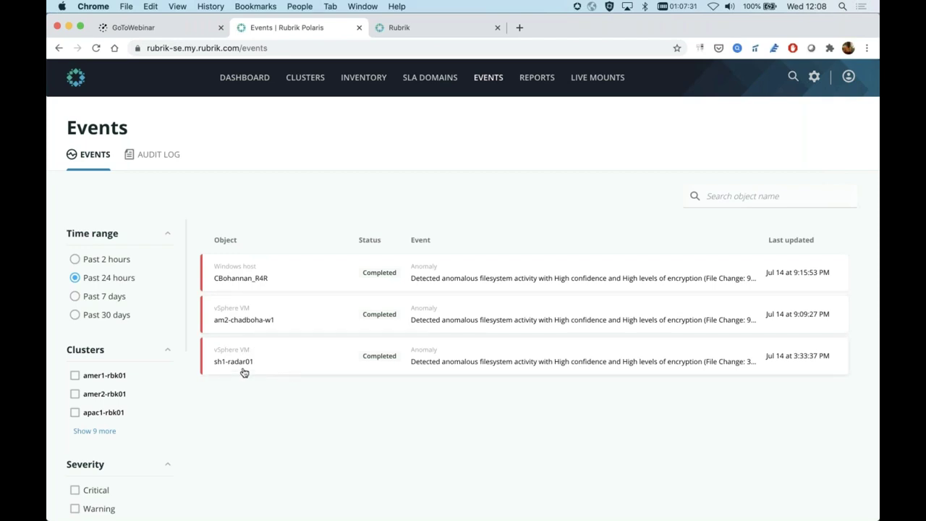
Step: Review the anomaly events of the past 7 days and return the time range to the past 24 hours
click(115, 298)
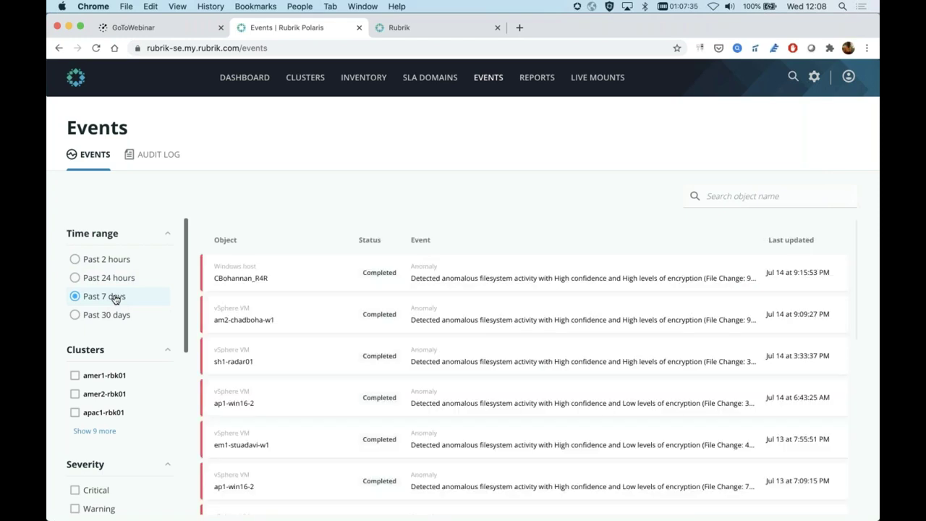
scroll(275, 313, down, 5)
scroll(275, 314, up, 5)
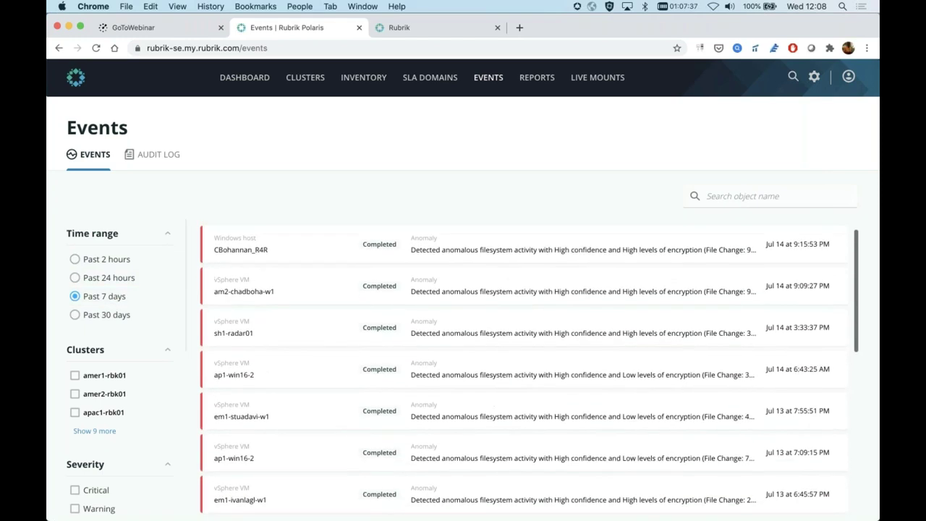
scroll(507, 362, up, 2)
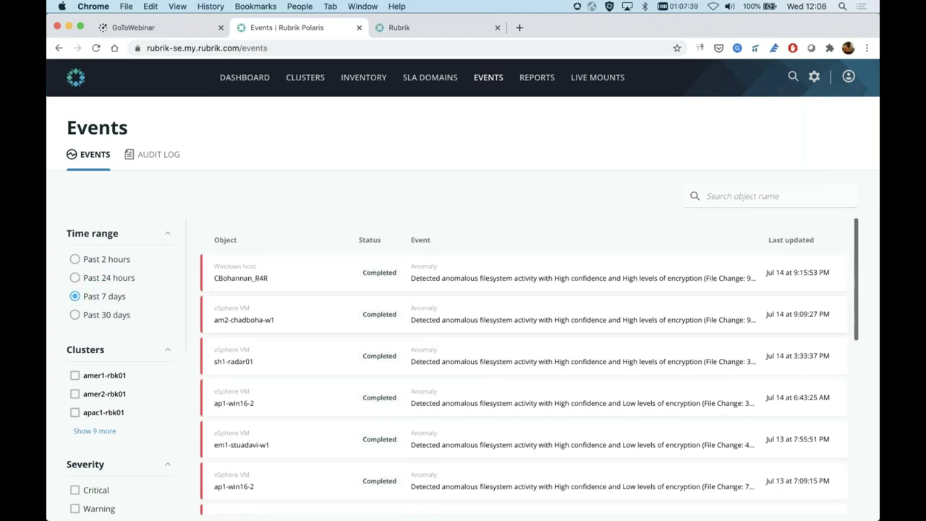
click(133, 279)
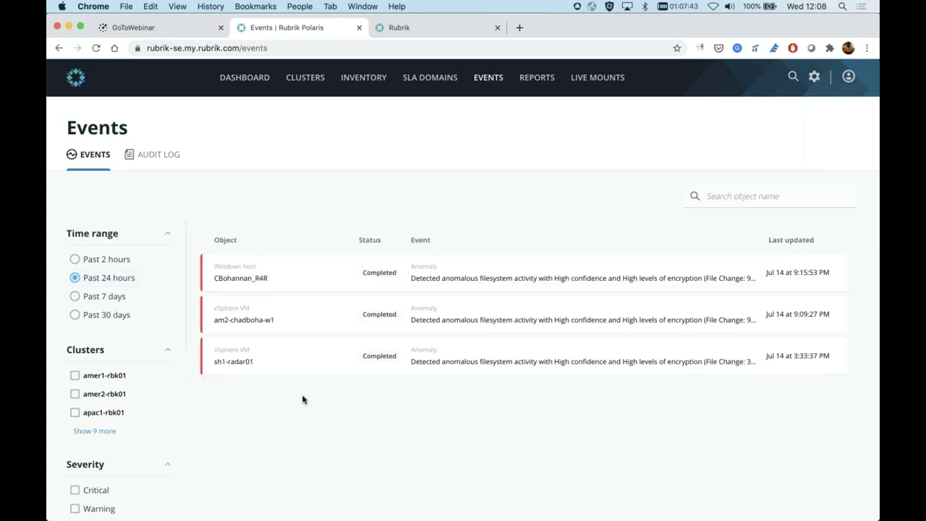
Step: Expand the sh1-radar01 anomaly event and examine its file changes, suspicious files and change graph
click(282, 364)
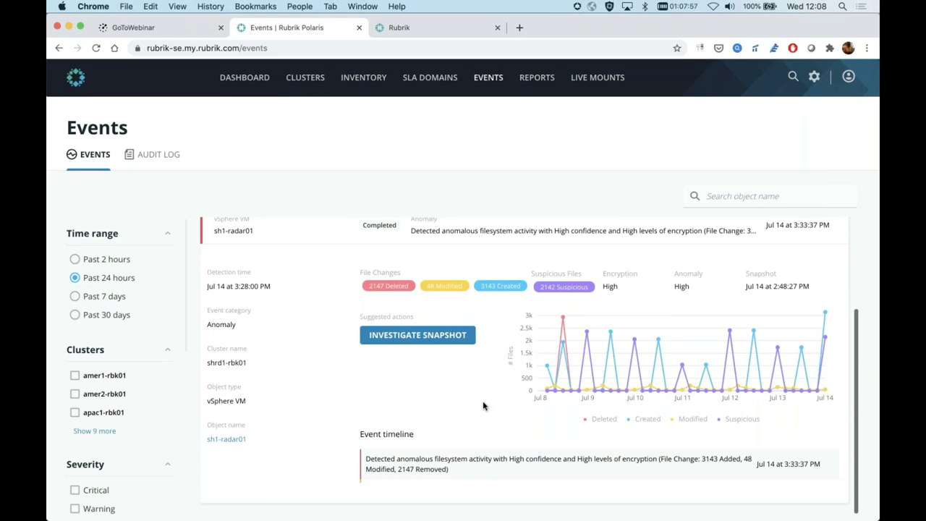
mouse_move(534, 392)
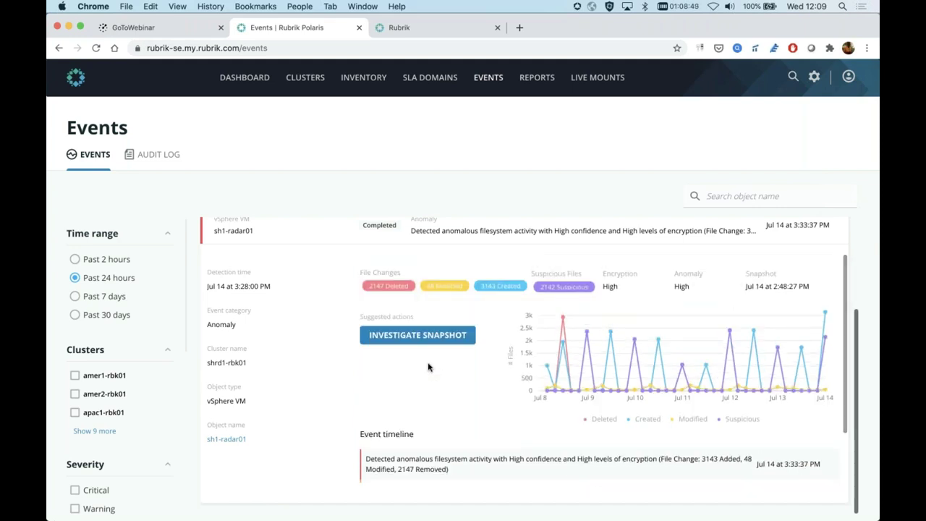
scroll(428, 367, up, 1)
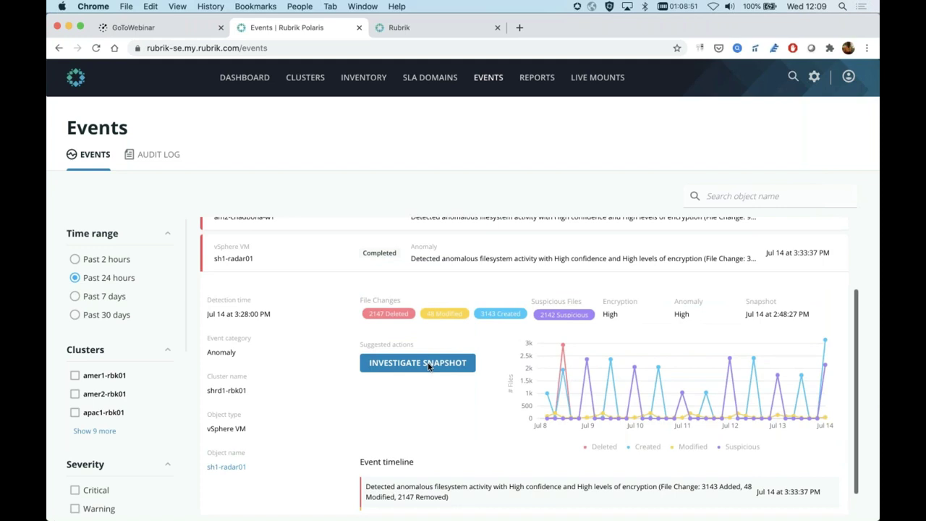
scroll(427, 368, up, 2)
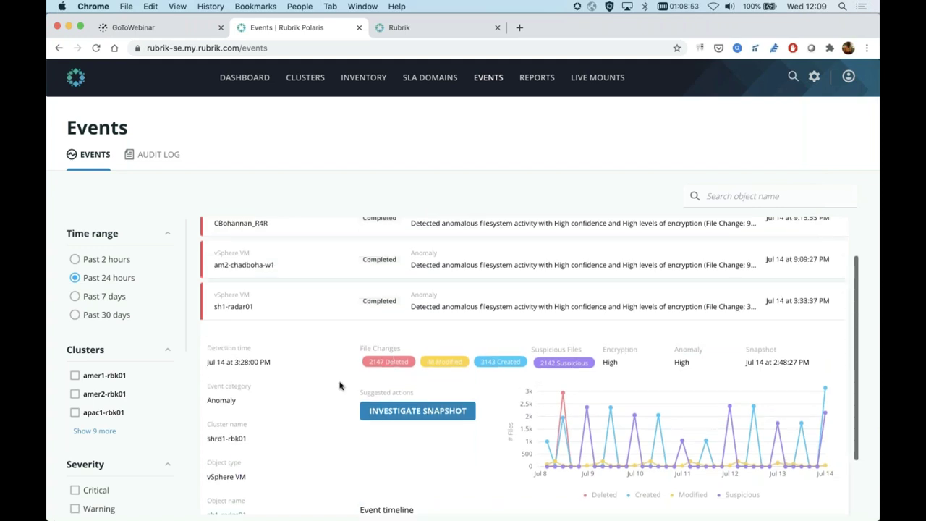
scroll(339, 385, down, 2)
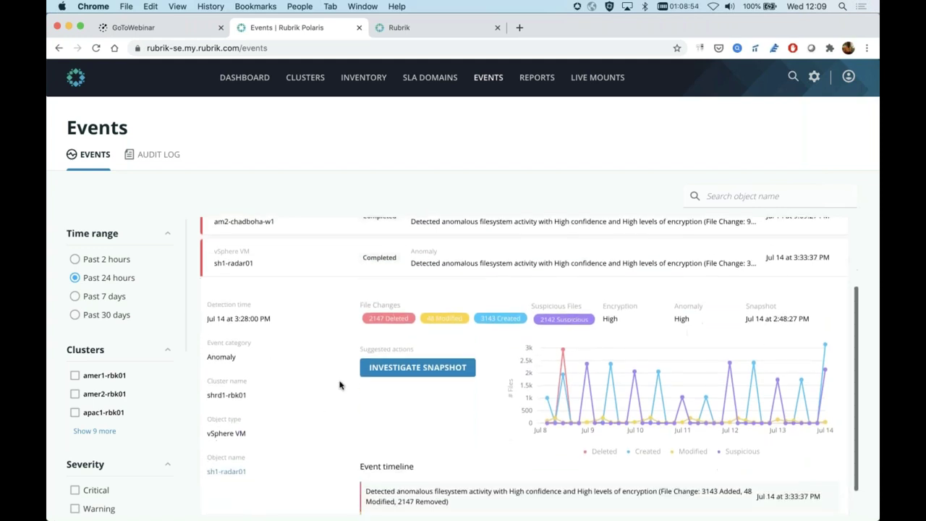
Step: Investigate the sh1-radar01 snapshot and browse to C: > File Shares > Engineering Department
click(416, 369)
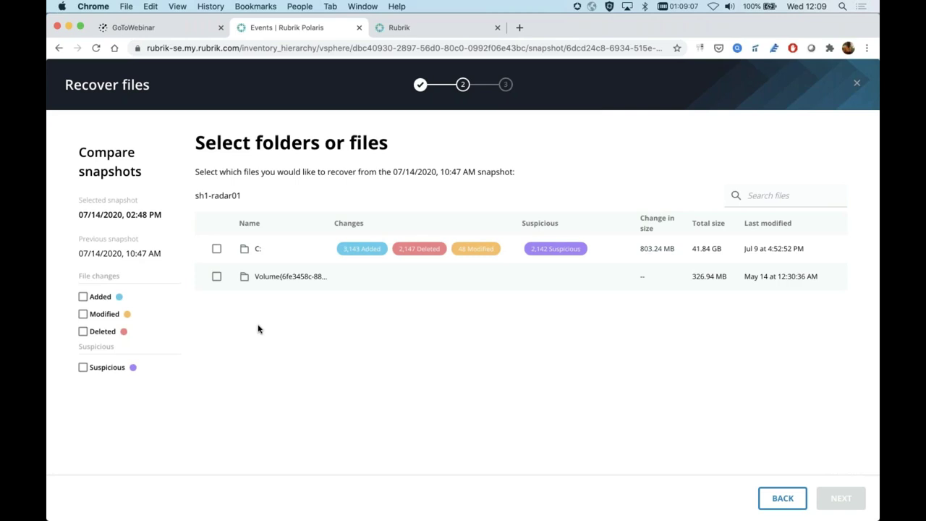
click(250, 251)
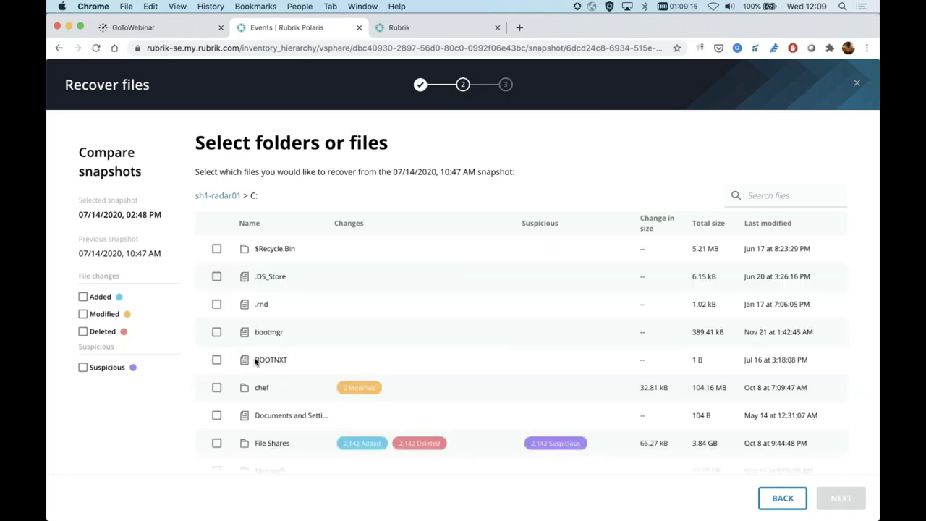
scroll(498, 376, down, 2)
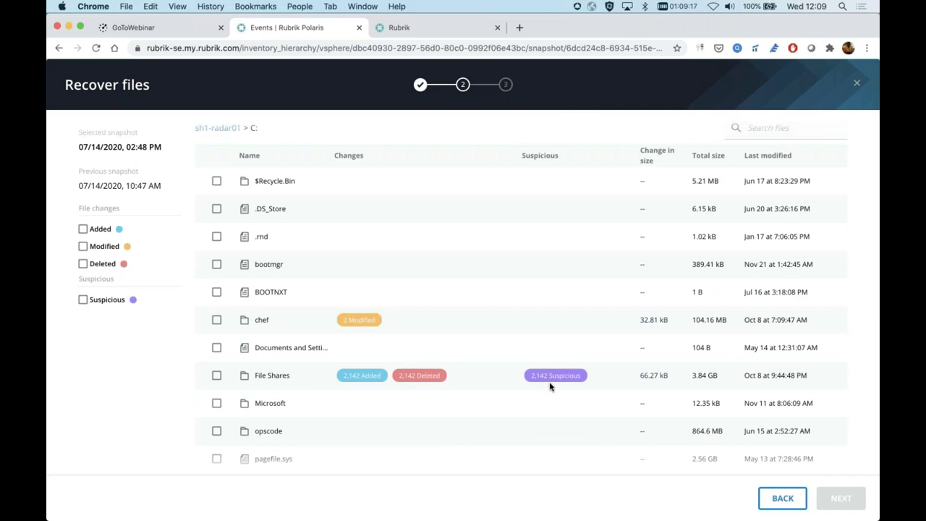
click(278, 378)
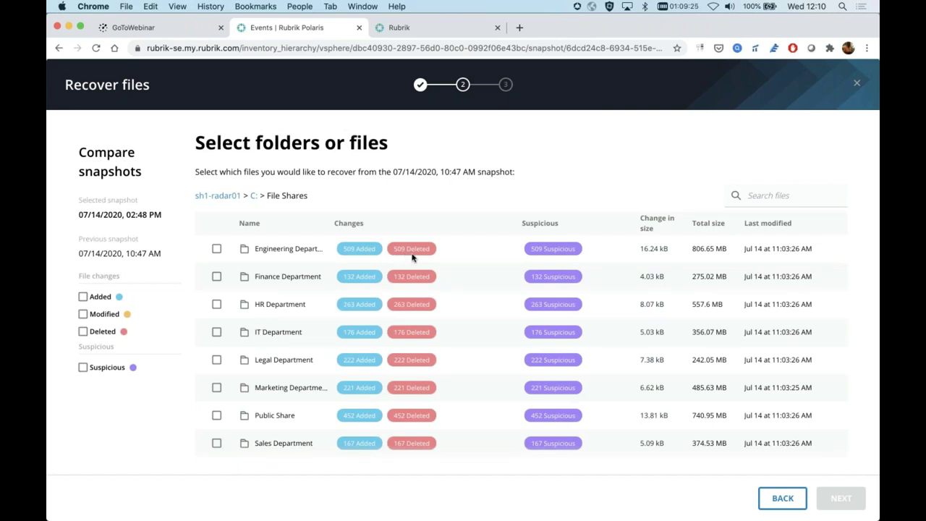
click(277, 251)
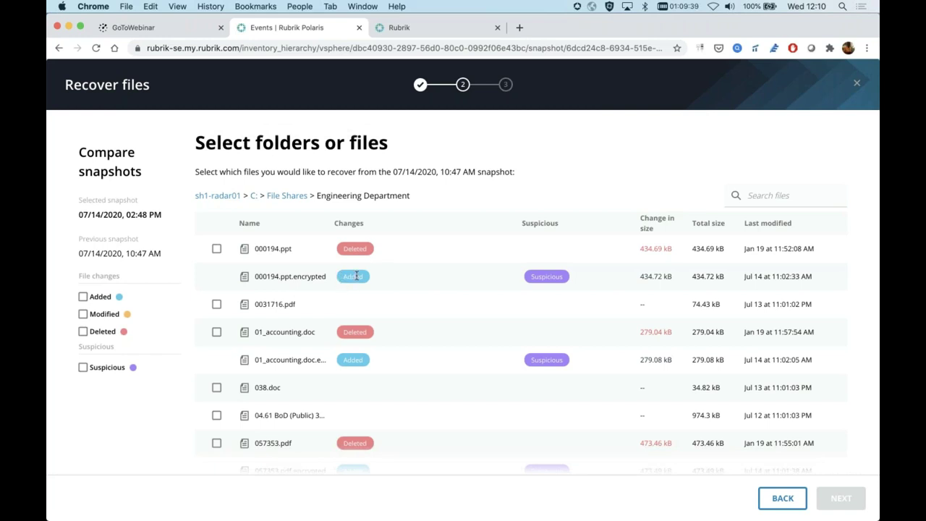
Step: Filter the folder to deleted files and select 000194.ppt, 01_accounting.doc, 057353.pdf and the 06_Sales_Food_Fund file for recovery
drag(293, 281, 326, 277)
click(317, 279)
click(82, 332)
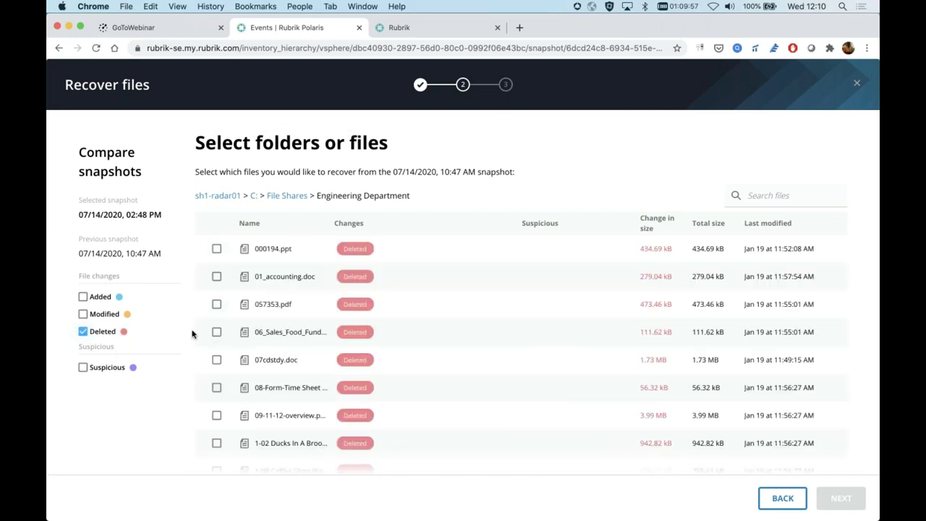
click(216, 249)
click(216, 277)
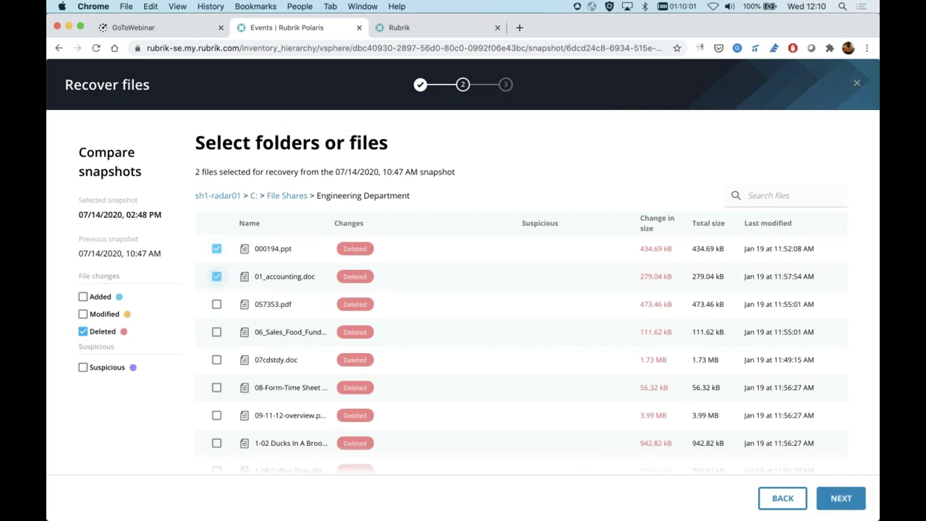
click(217, 304)
click(217, 332)
click(841, 498)
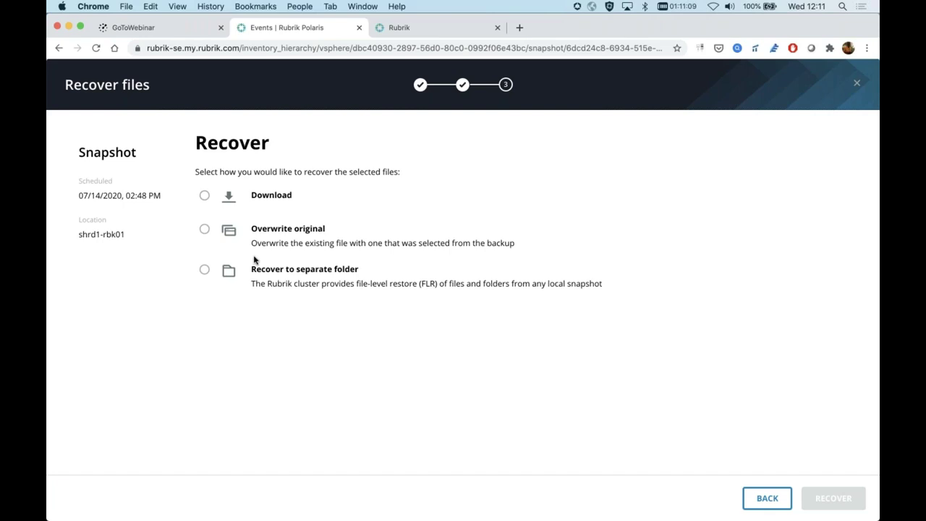
Step: Recover the selected files to the separate folder C:\test using the Rubrik Backup Service
click(205, 269)
click(314, 309)
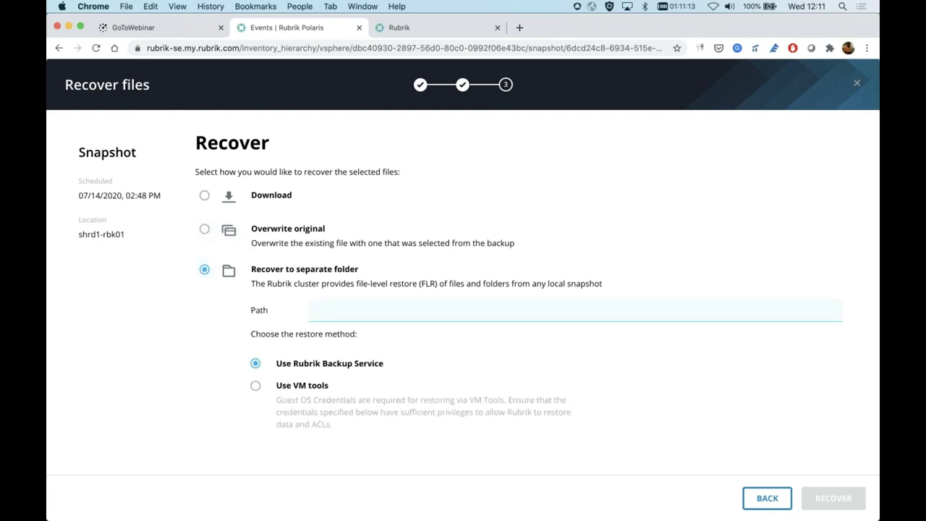
text(C:\test)
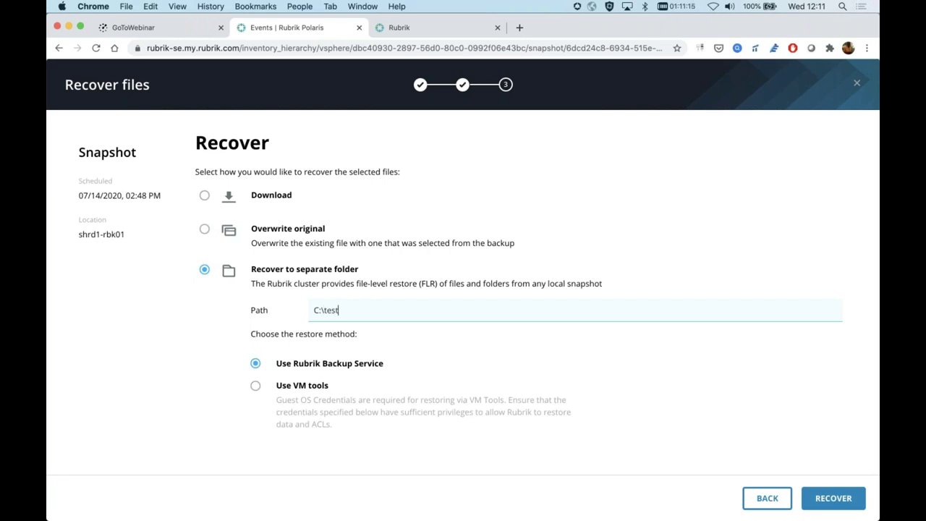
click(819, 500)
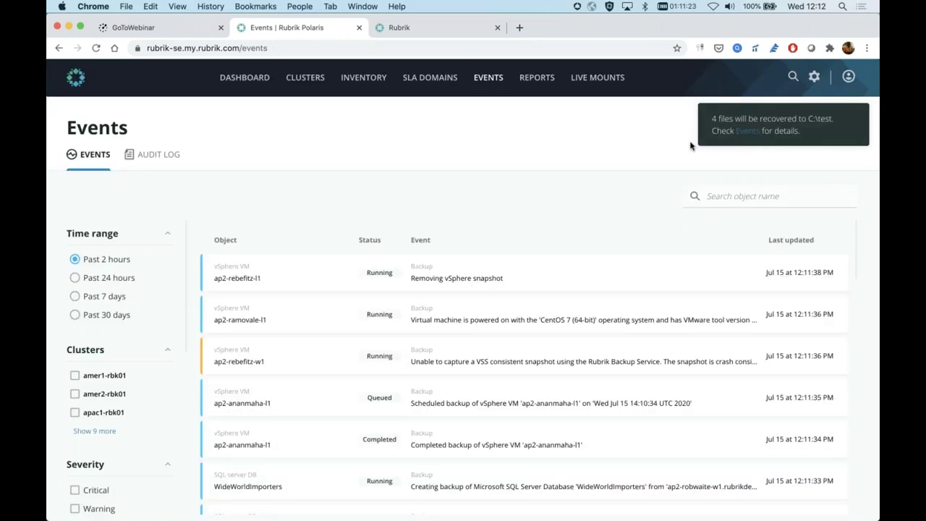
Step: Check the sh1-radar01 event list for the recovery job, inspecting the queued backup event and reloading the page
click(747, 131)
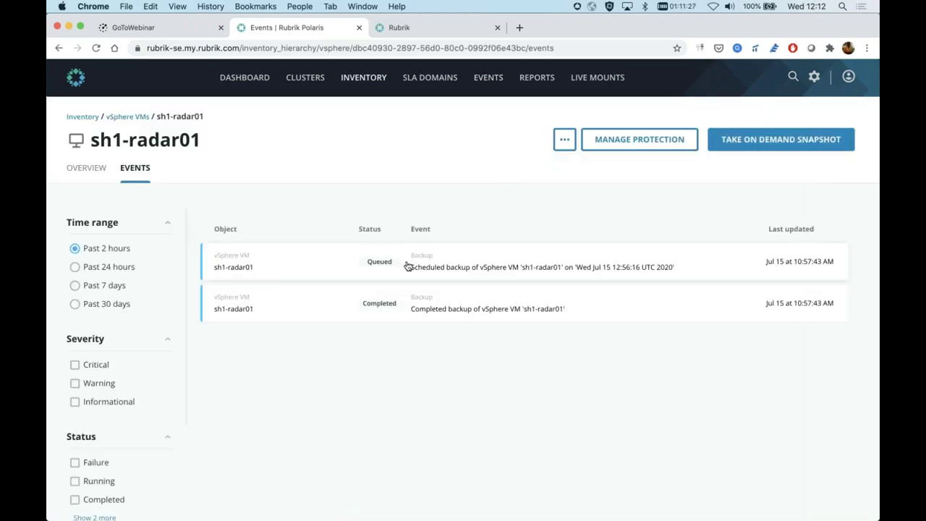
click(408, 267)
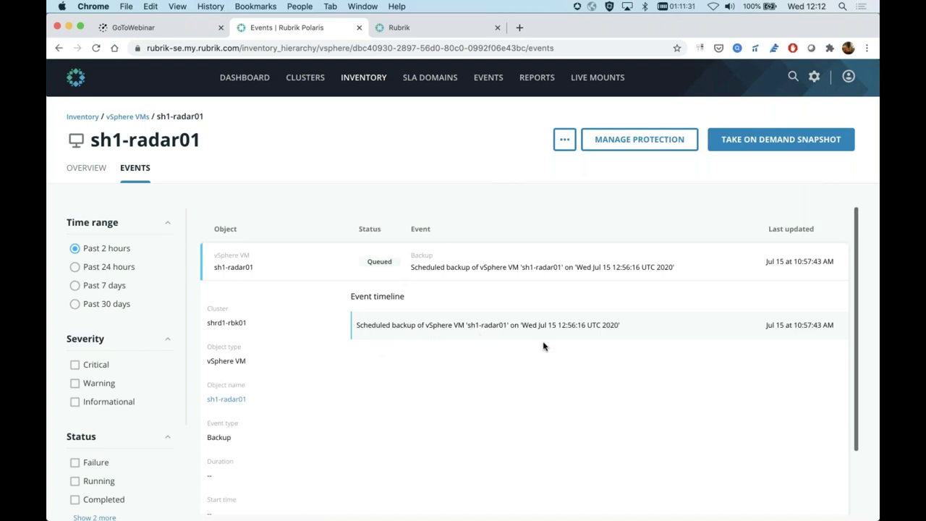
click(317, 268)
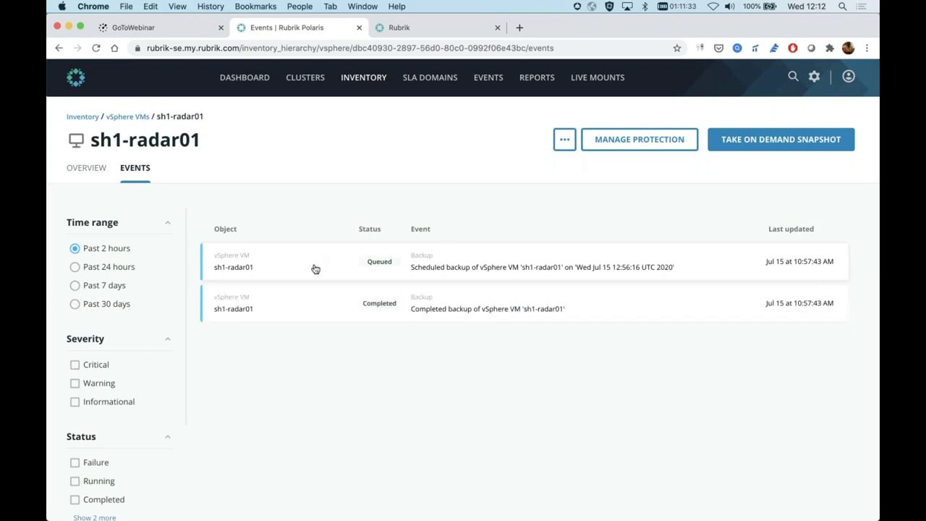
key(super+r)
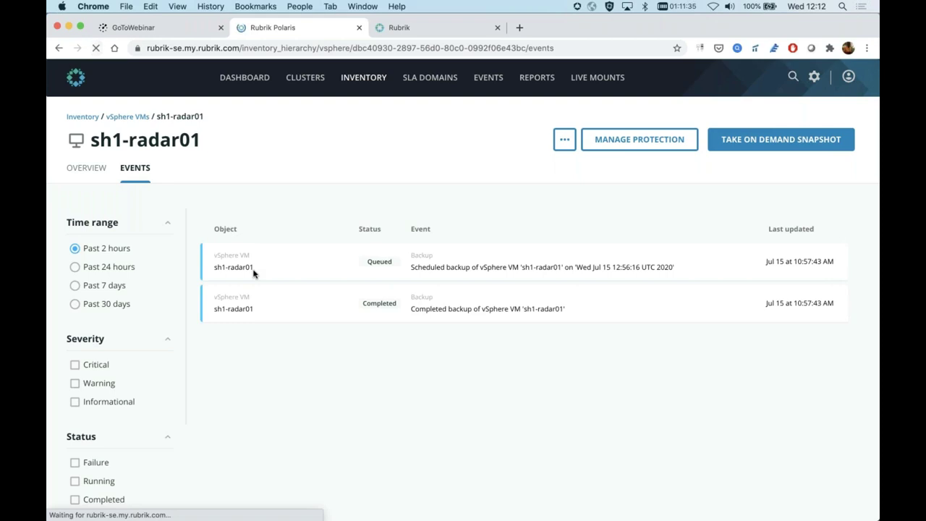